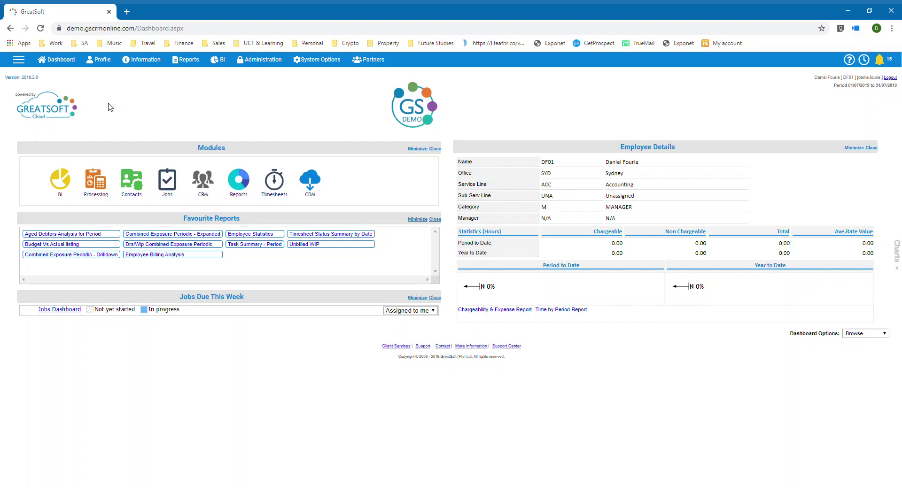
{"action": "left_click", "coordinate": [20, 60]}
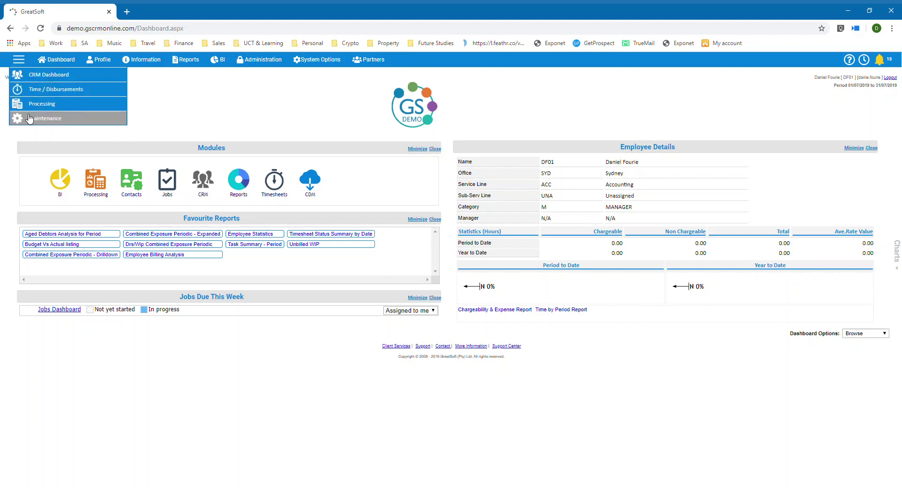
{"action": "left_click", "coordinate": [30, 119]}
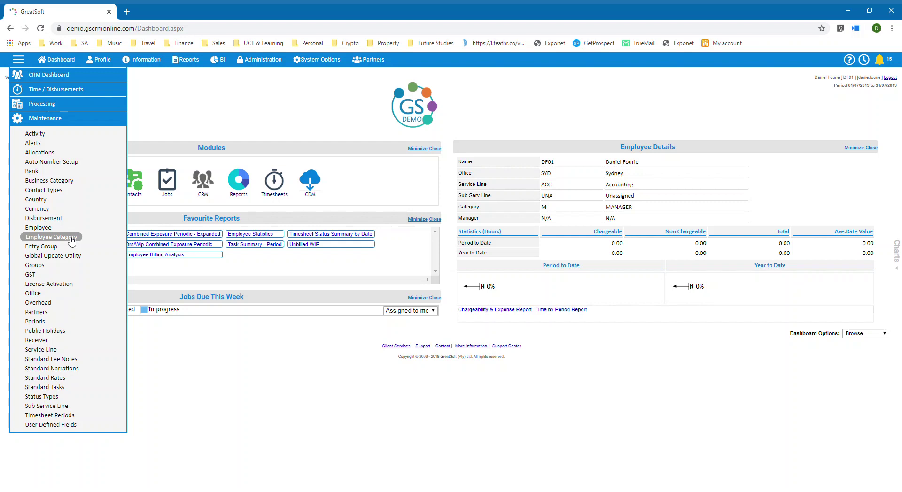
{"action": "left_click", "coordinate": [250, 382]}
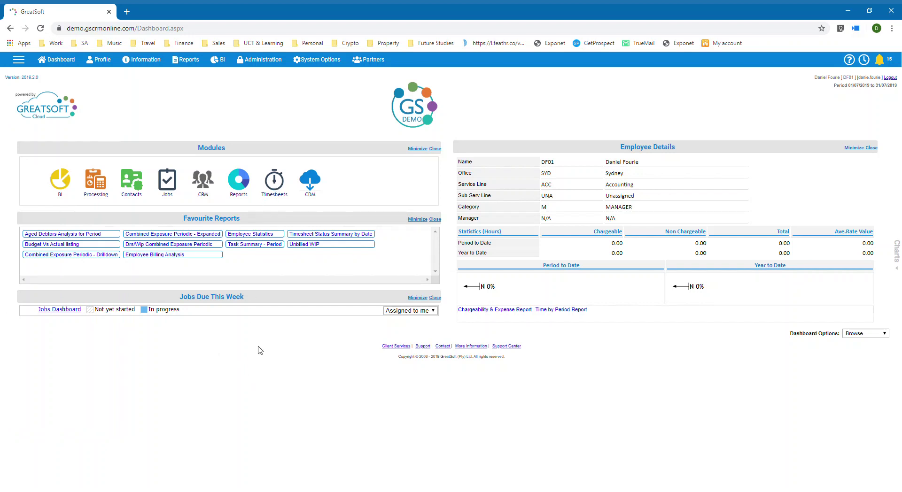
- Open the 2019-10-02 timesheet for editing and view its calendar by month, by day, and by week again
{"action": "left_click", "coordinate": [277, 178]}
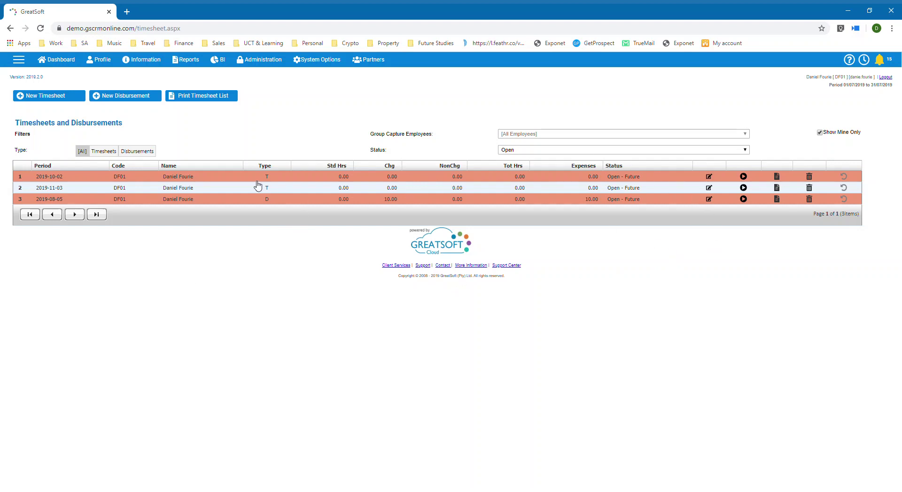
{"action": "left_click", "coordinate": [709, 177]}
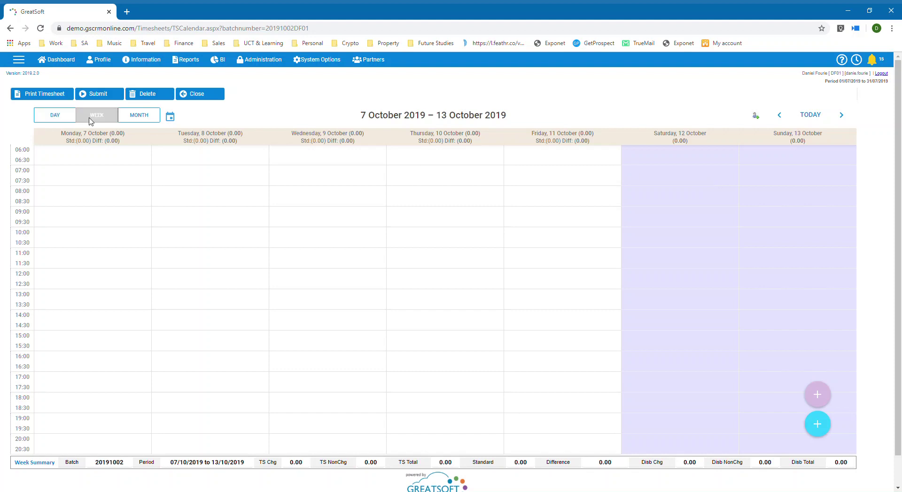
{"action": "left_click", "coordinate": [146, 119]}
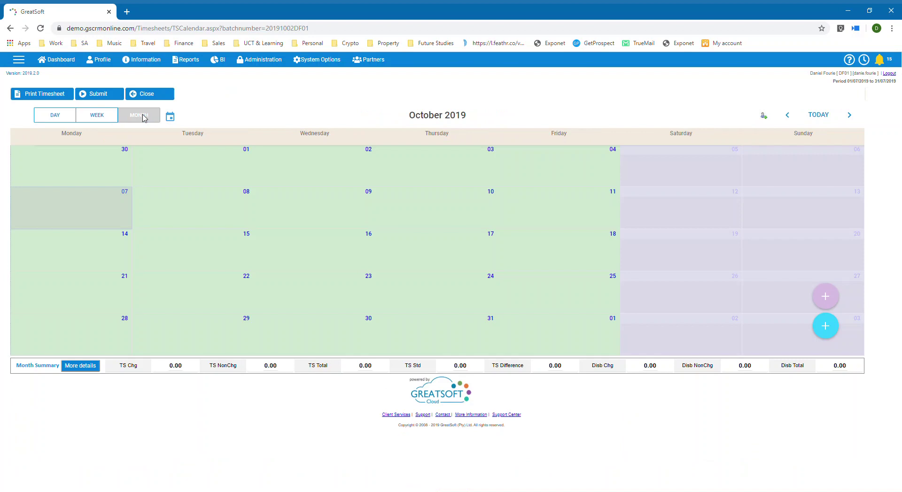
{"action": "left_click", "coordinate": [45, 121]}
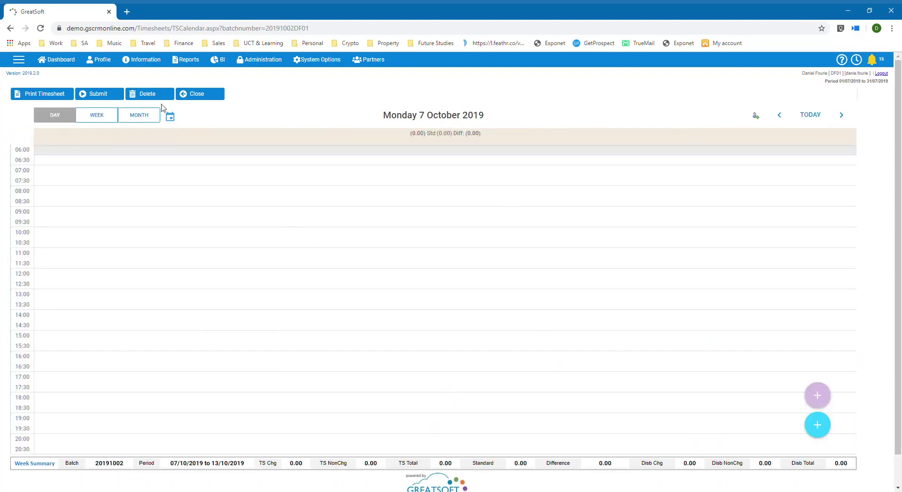
{"action": "left_click", "coordinate": [108, 117]}
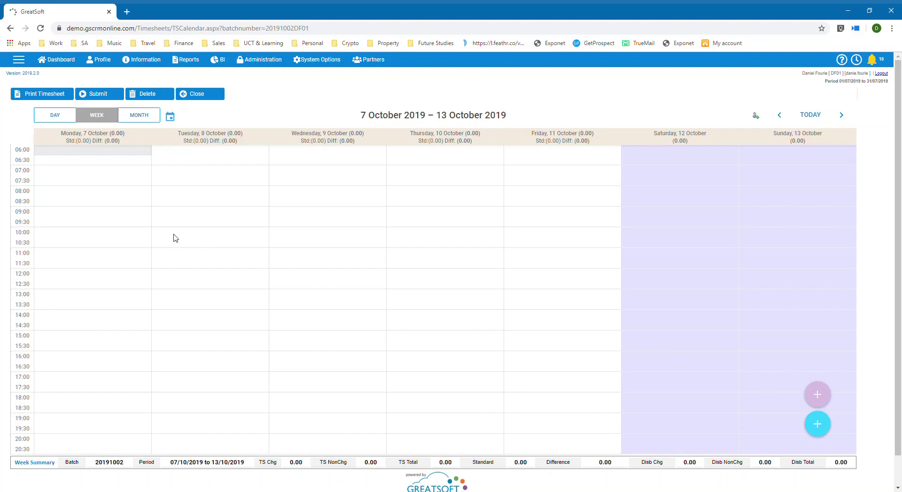
- Start a new time and expense item on Wednesday 9 October at 10:00 for the client Darling Harbour Trust [DAR001]
{"action": "left_click", "coordinate": [321, 233]}
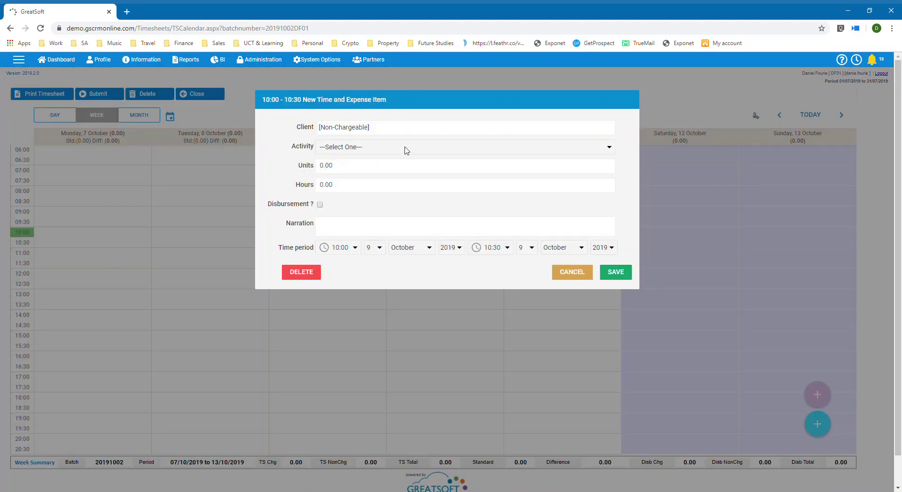
{"action": "left_click", "coordinate": [396, 132]}
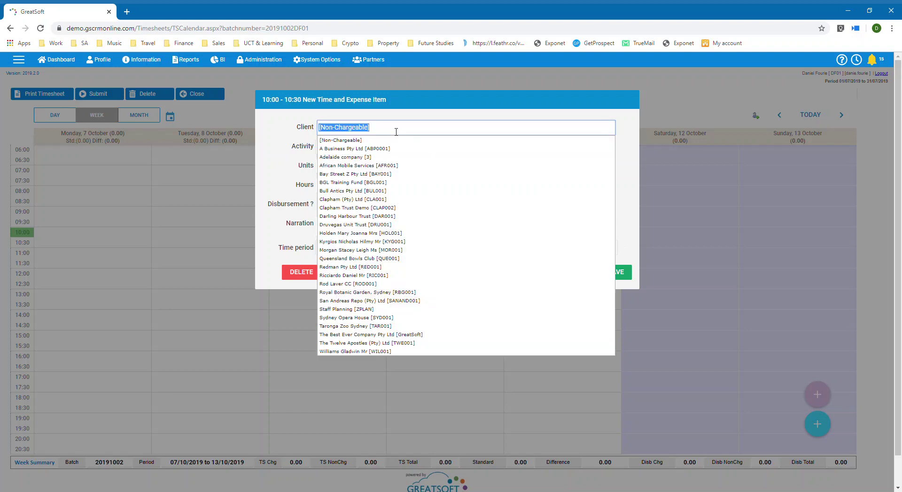
{"action": "left_click", "coordinate": [278, 157]}
{"action": "left_click", "coordinate": [370, 147]}
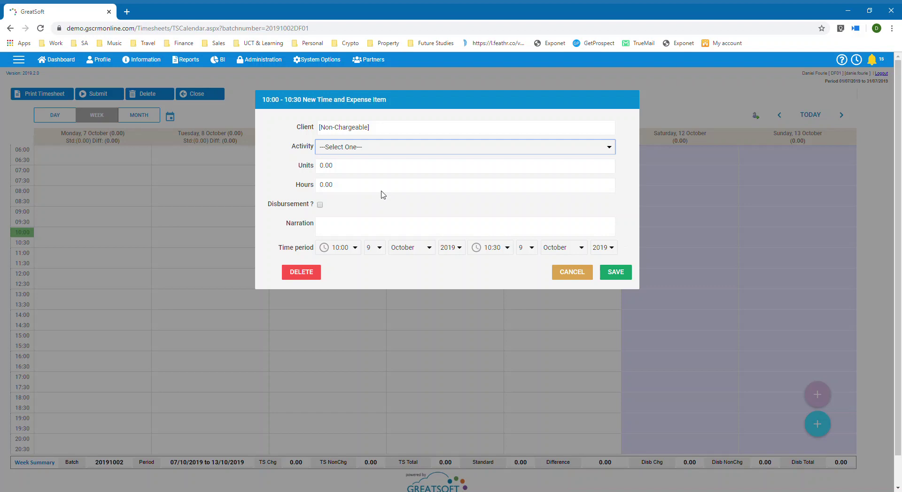
{"action": "left_click", "coordinate": [271, 167]}
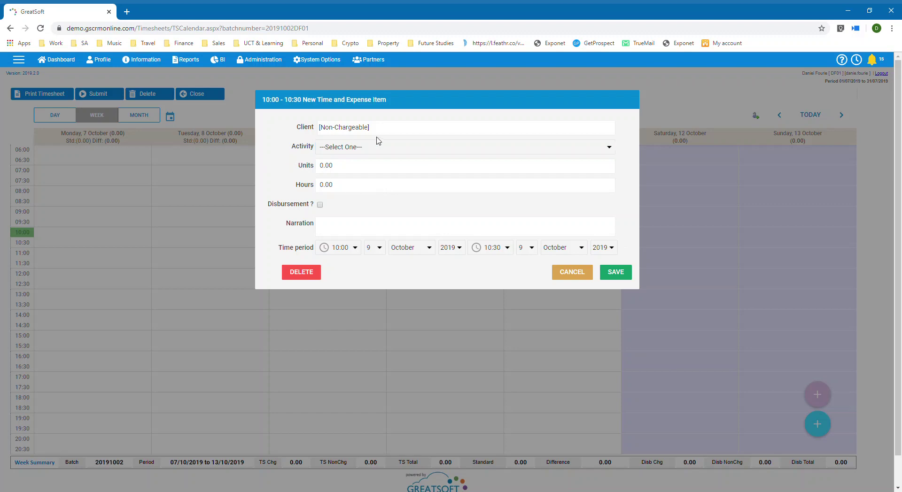
{"action": "left_click", "coordinate": [393, 131]}
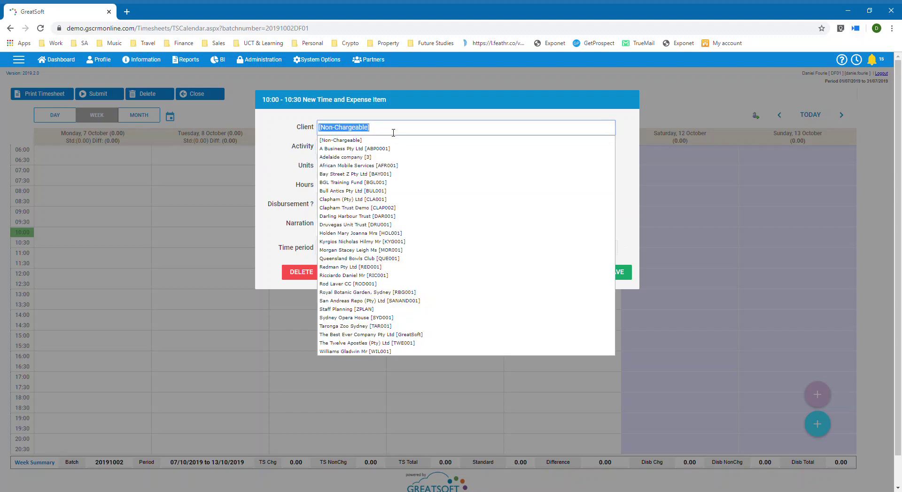
{"action": "type", "text": "dar"}
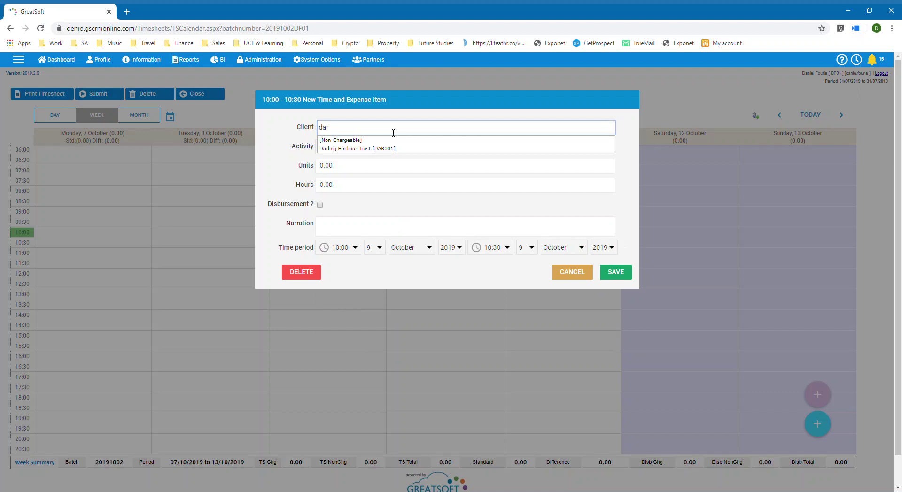
{"action": "left_click", "coordinate": [378, 149]}
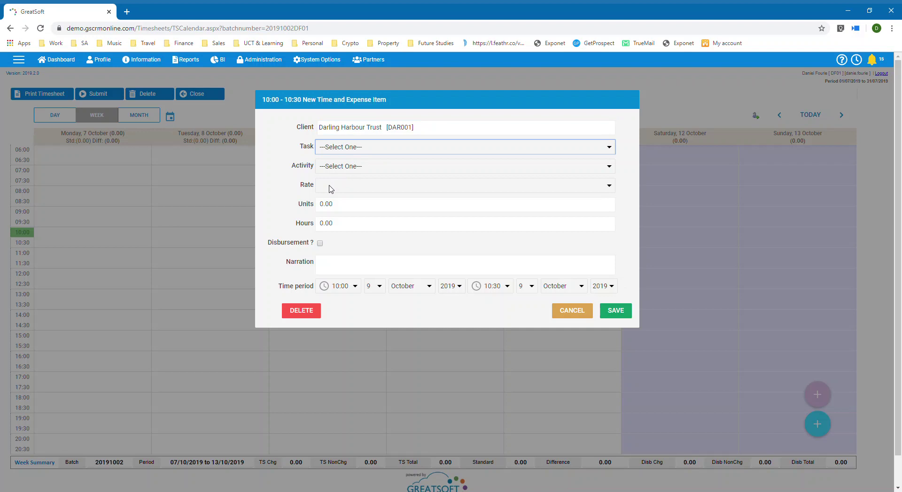
- Assign the entry to task Audit 2017 - AUD17 with activity Audit Annual Substantive - AUDM, and set 1 hour
{"action": "left_click", "coordinate": [365, 170]}
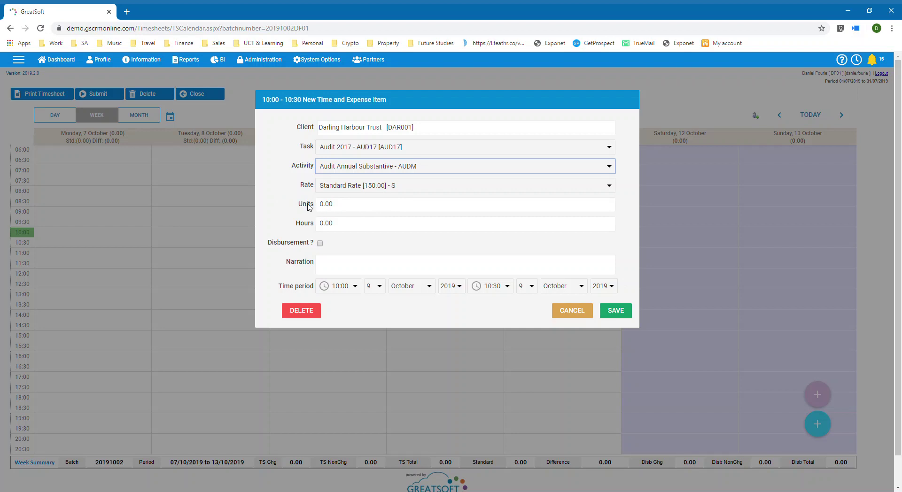
{"action": "left_click", "coordinate": [356, 224]}
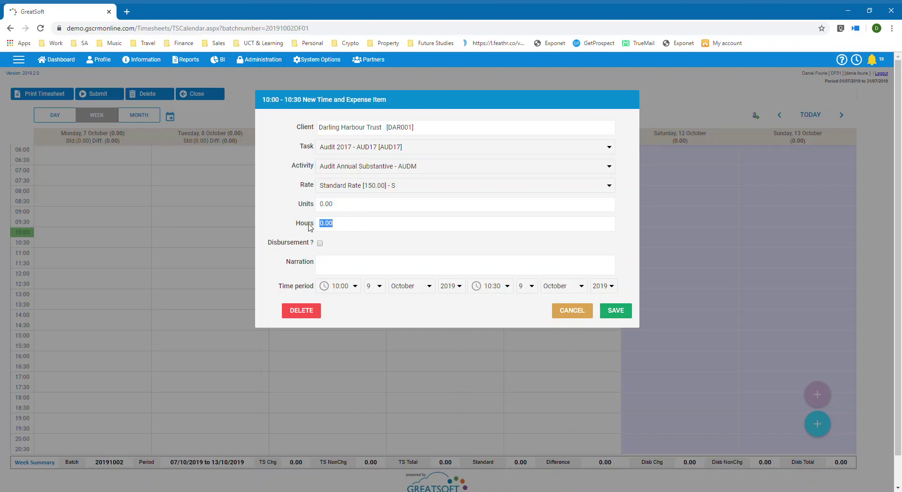
{"action": "type", "text": "1"}
- Add a Parking - PAR disbursement with a local amount of 10 in Australian dollars and save the entry
{"action": "left_click", "coordinate": [320, 244]}
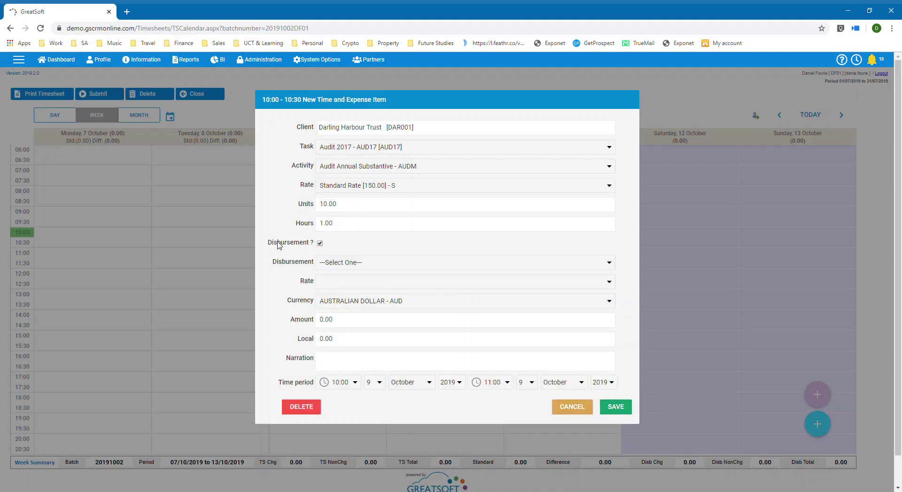
{"action": "left_click", "coordinate": [347, 295]}
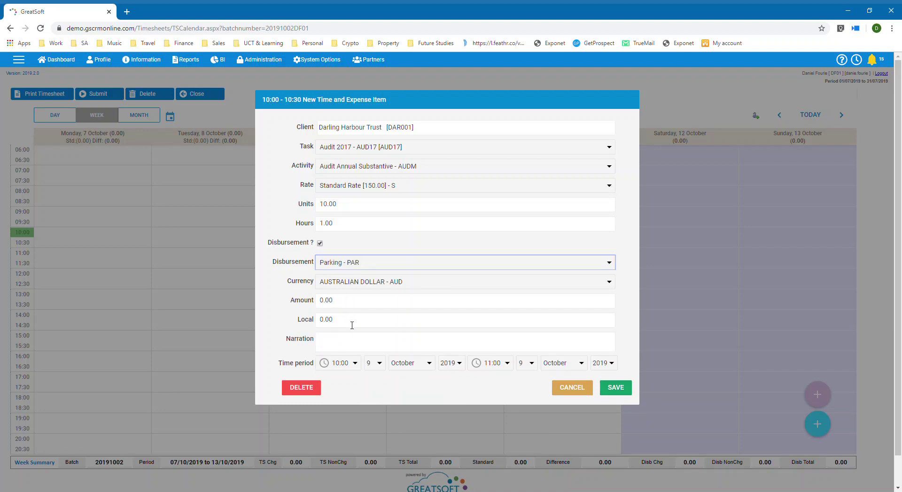
{"action": "left_click", "coordinate": [331, 325]}
{"action": "type", "text": "10"}
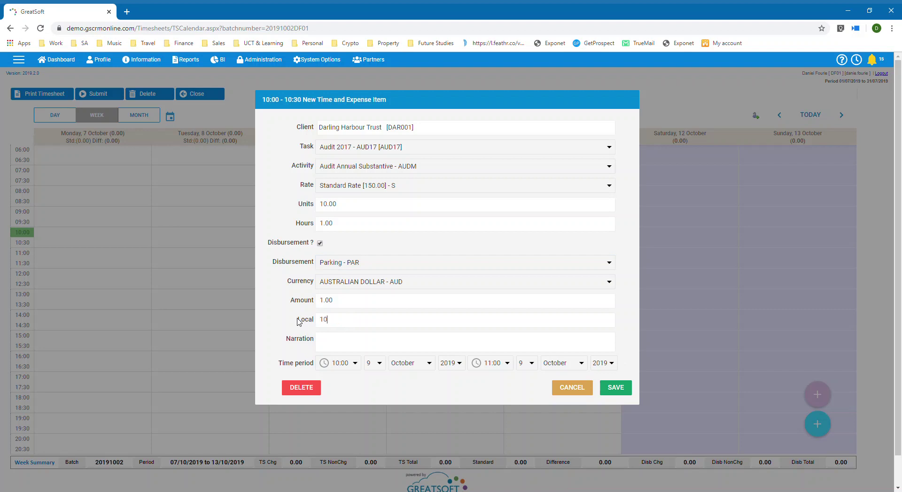
{"action": "left_click", "coordinate": [359, 349]}
{"action": "left_click", "coordinate": [617, 392]}
{"action": "left_click", "coordinate": [616, 388]}
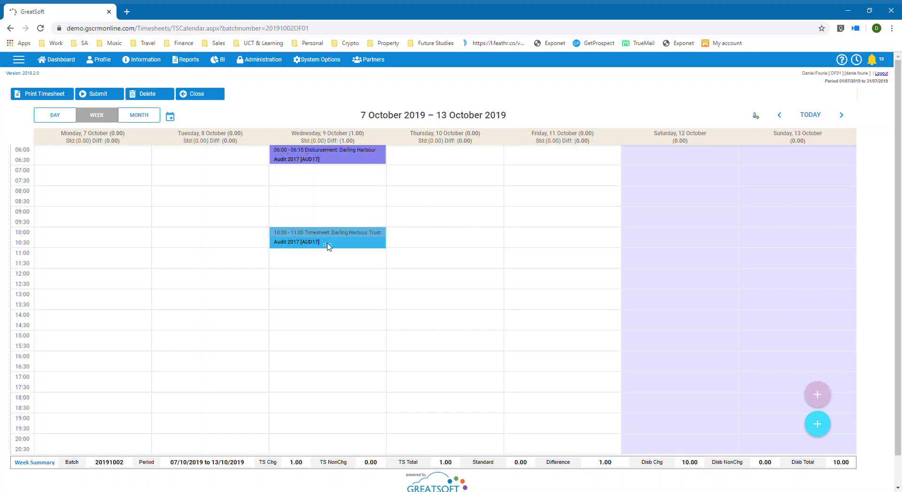
- Extend Wednesday's 10:00 timesheet entry to 12:00 and place a copy of it on Thursday 10 October from 13:30 to 15:30
{"action": "left_click_drag", "start_coordinate": [328, 252], "coordinate": [334, 276]}
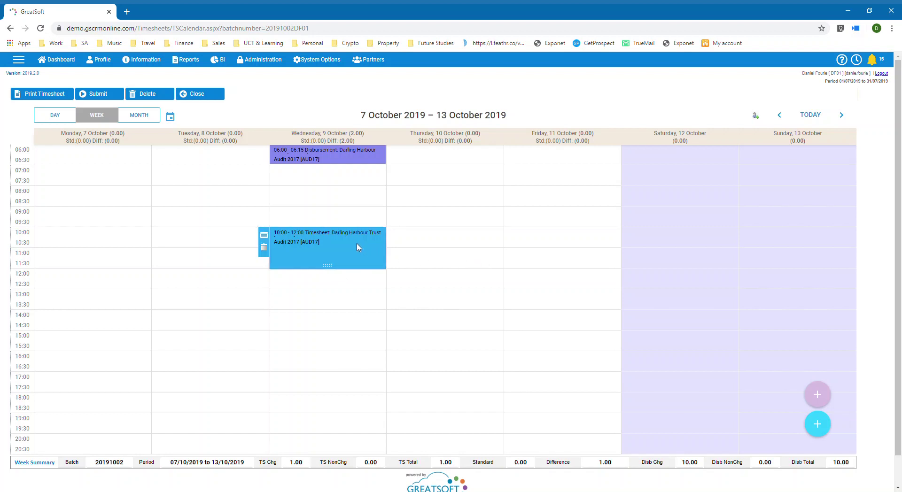
{"action": "mouse_move", "coordinate": [357, 247]}
{"action": "key", "text": "ctrl+c"}
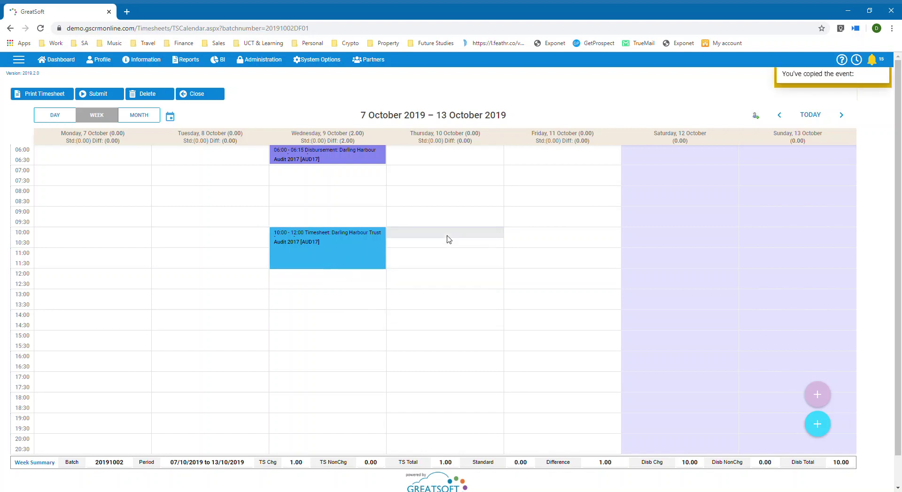
{"action": "key", "text": "ctrl+v"}
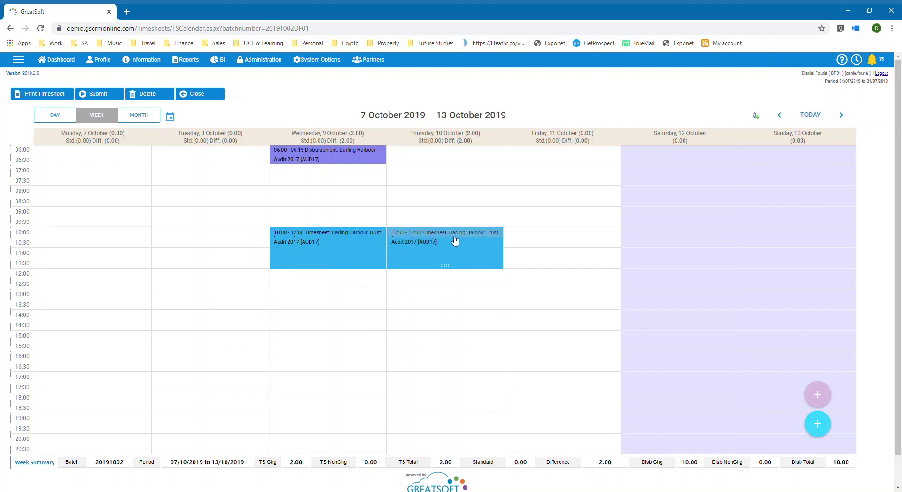
{"action": "left_click_drag", "start_coordinate": [479, 235], "coordinate": [476, 311]}
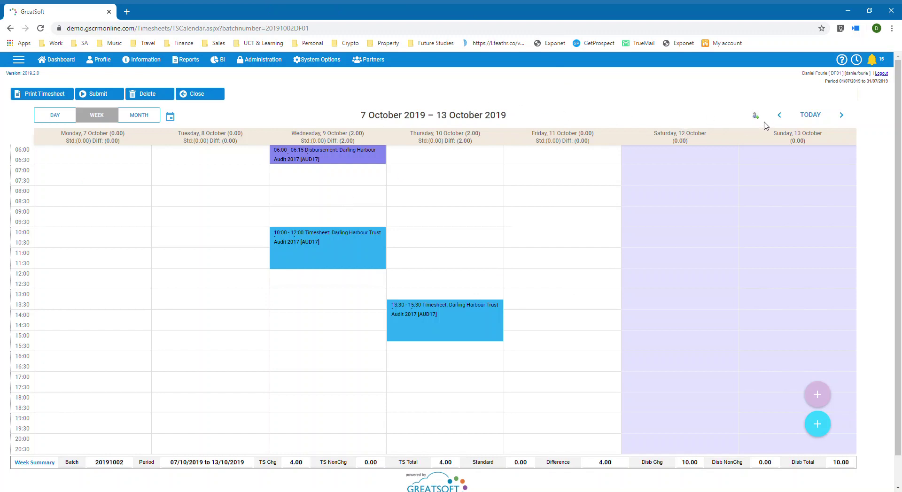
- Leave the timesheet for the dashboard and open the Billings list from the processing functions
{"action": "left_click", "coordinate": [57, 62]}
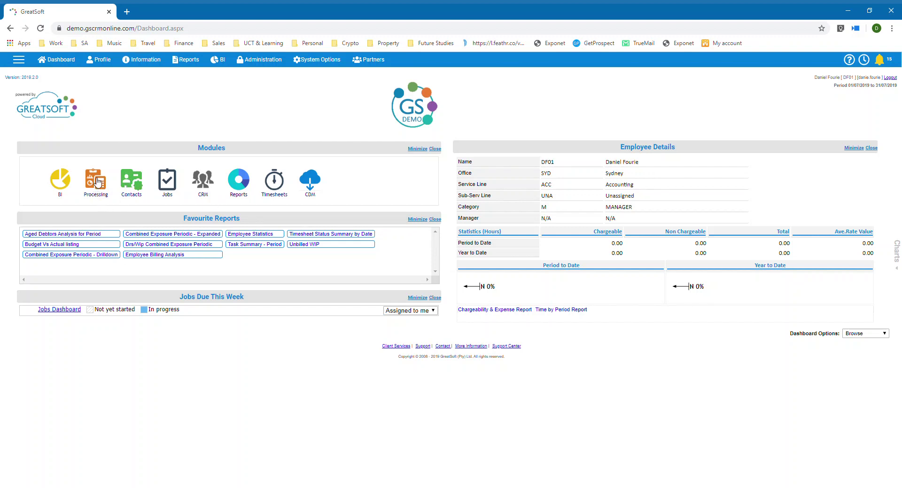
{"action": "left_click", "coordinate": [19, 60]}
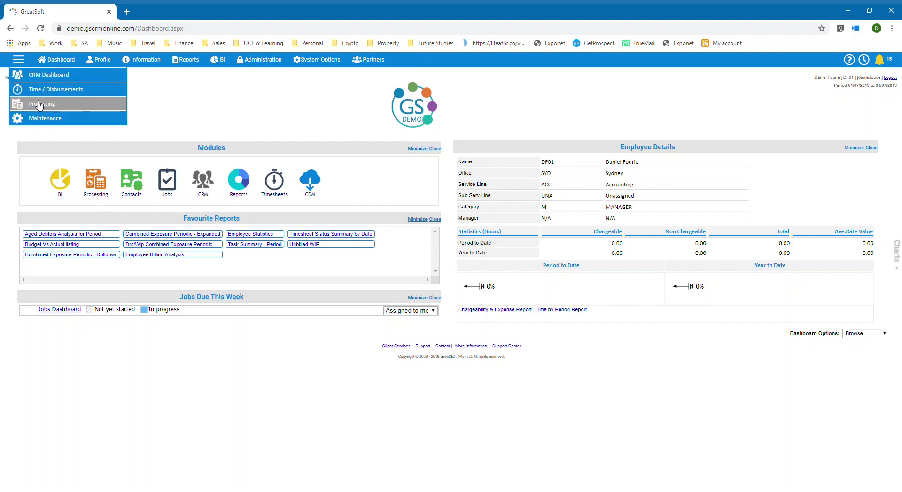
{"action": "left_click", "coordinate": [39, 104]}
{"action": "left_click", "coordinate": [44, 121]}
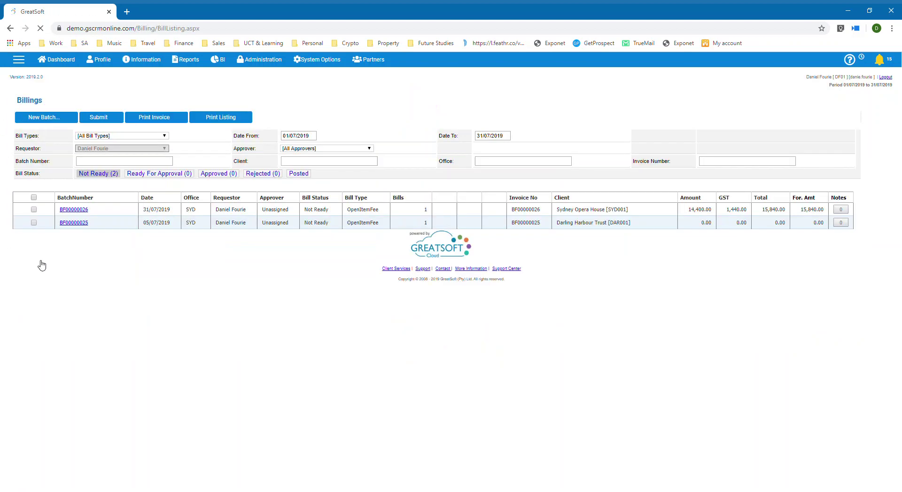
- Open the quick timesheet form over the Billings list, set its date to 2019/11/14, and close it without saving
{"action": "left_click", "coordinate": [863, 61]}
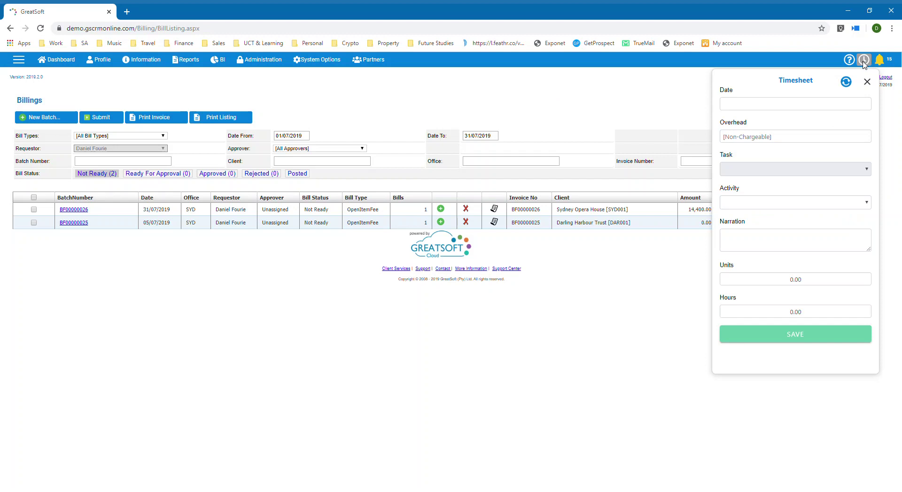
{"action": "left_click", "coordinate": [754, 108]}
{"action": "left_click", "coordinate": [774, 155]}
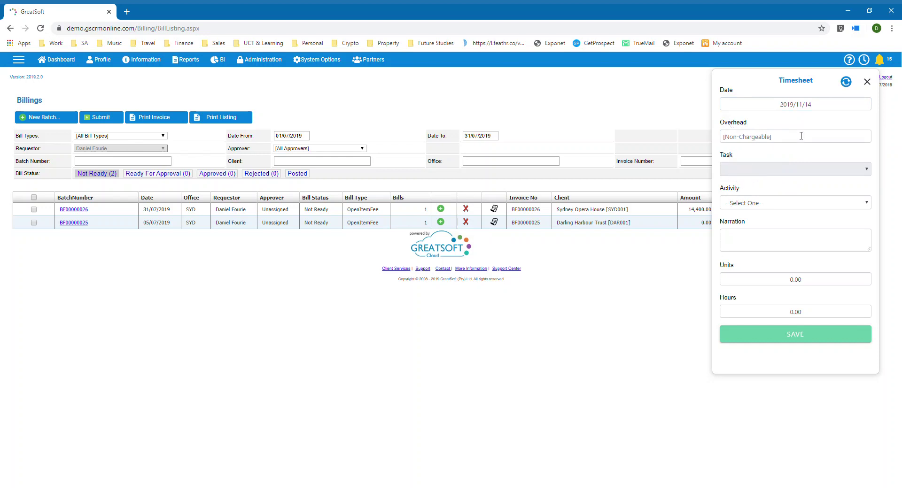
{"action": "left_click", "coordinate": [657, 342]}
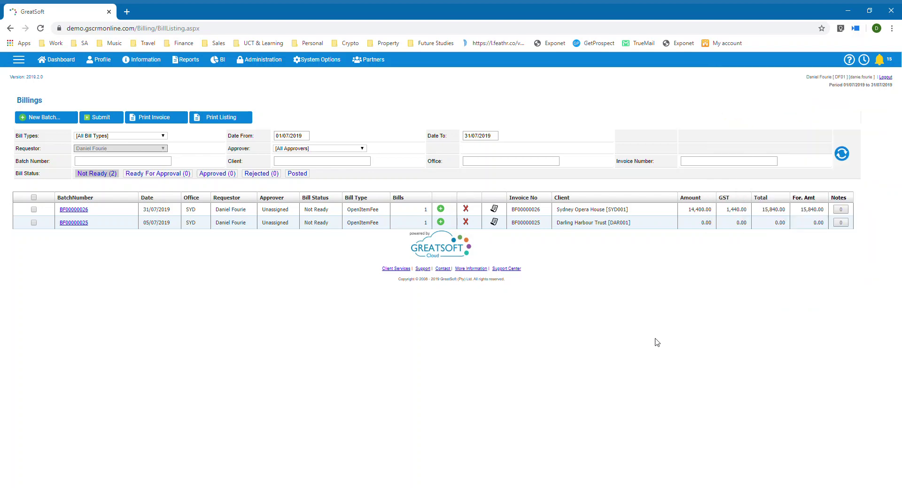
- View the Work in Progress report category with its favourite report markings and return to the dashboard
{"action": "left_click", "coordinate": [56, 64]}
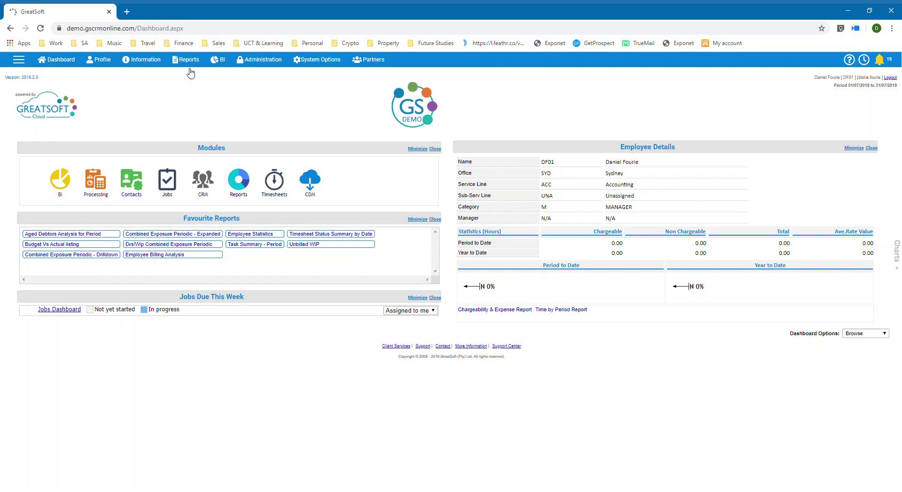
{"action": "left_click", "coordinate": [242, 183]}
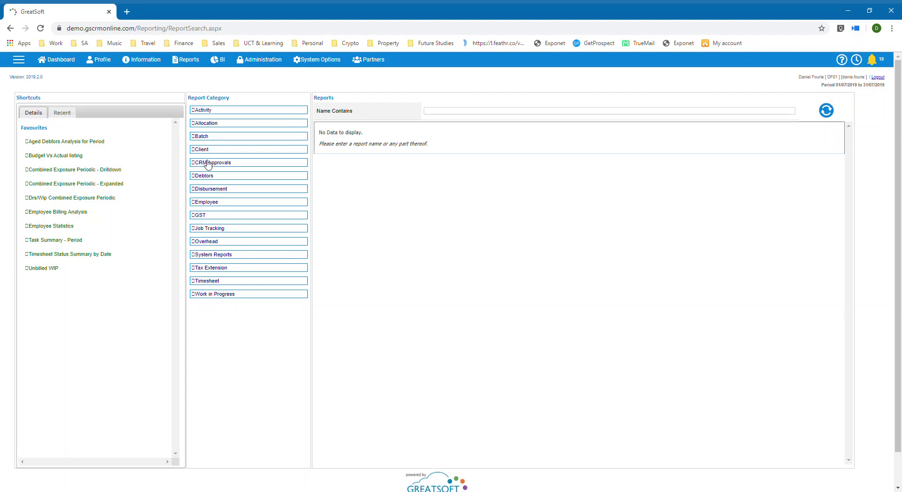
{"action": "left_click", "coordinate": [215, 295]}
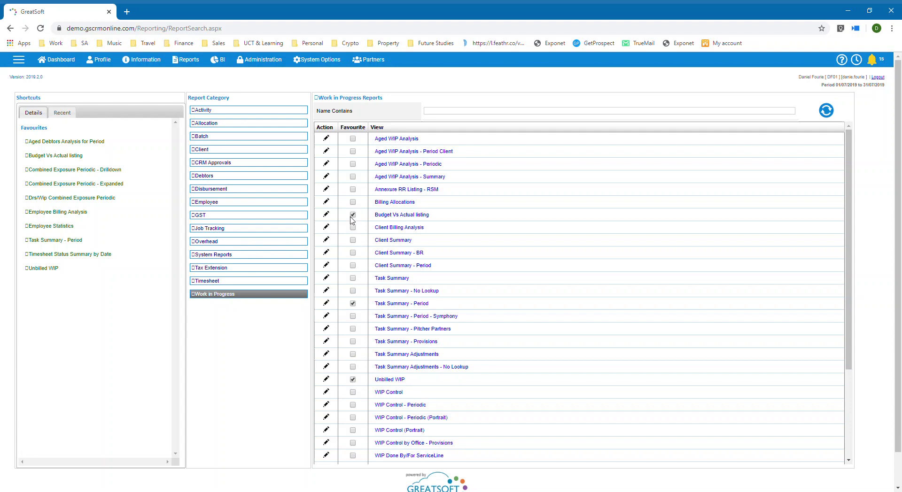
{"action": "left_click", "coordinate": [60, 62]}
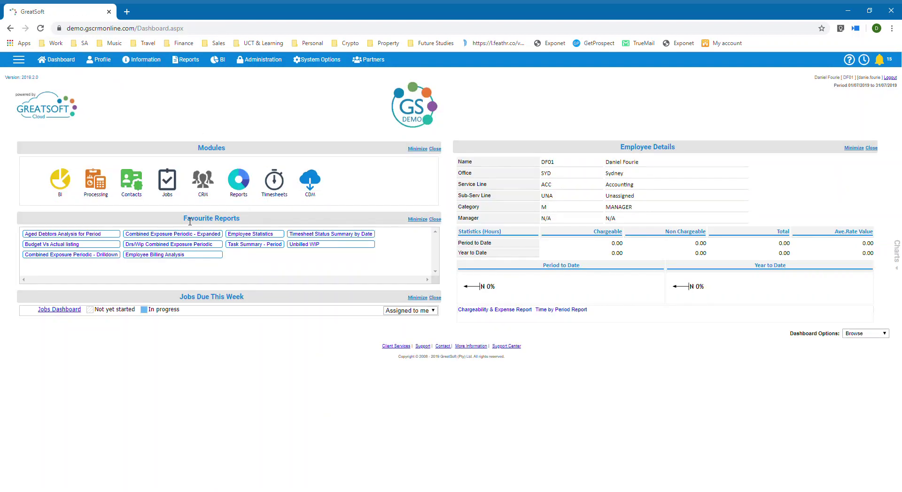
{"action": "left_click_drag", "start_coordinate": [183, 220], "coordinate": [230, 222]}
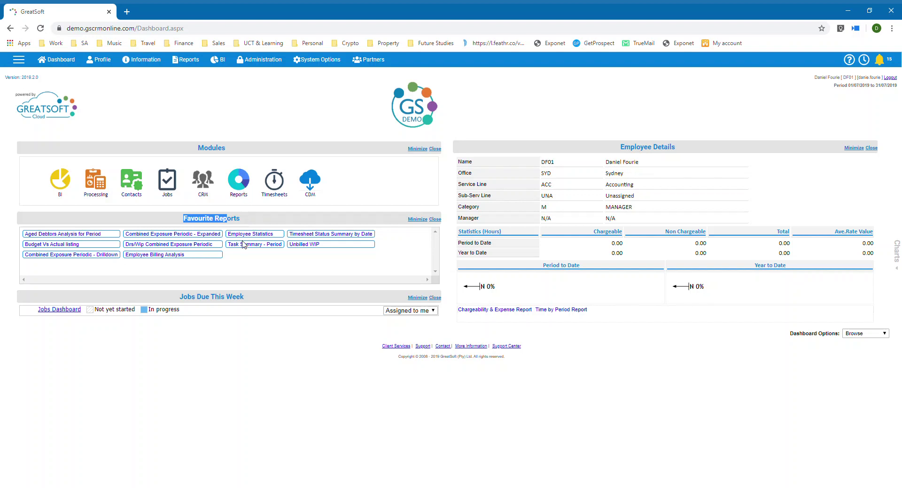
{"action": "left_click", "coordinate": [251, 218]}
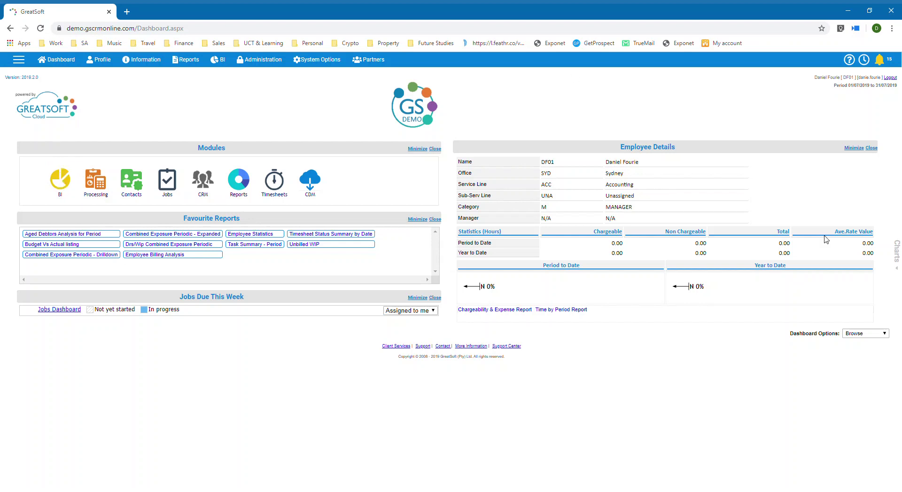
- Open the dashboard charts and create a Line chart of PTD Time grouped by Employee
{"action": "left_click", "coordinate": [898, 264]}
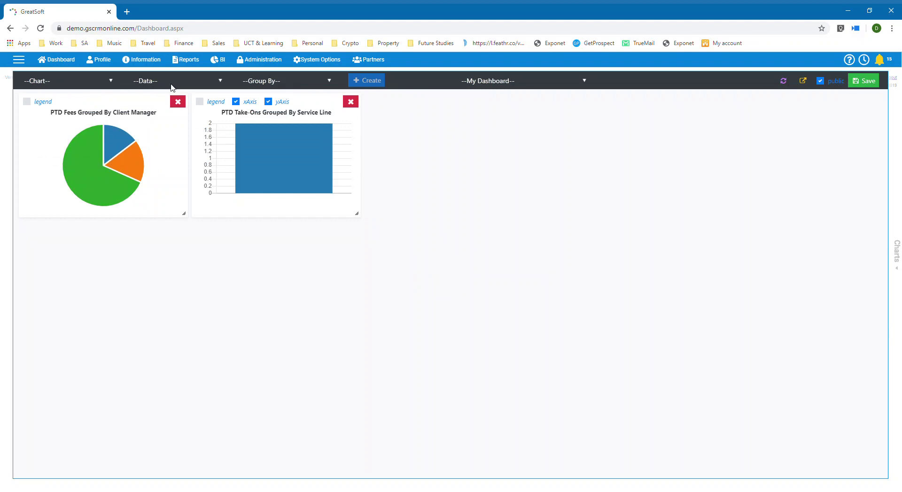
{"action": "left_click", "coordinate": [164, 157]}
{"action": "left_click", "coordinate": [277, 137]}
{"action": "key", "text": "Down"}
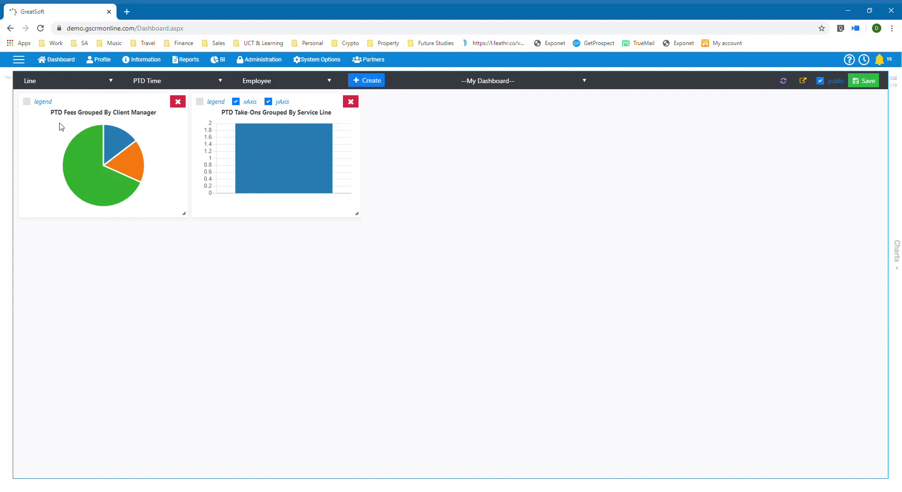
{"action": "left_click", "coordinate": [371, 84]}
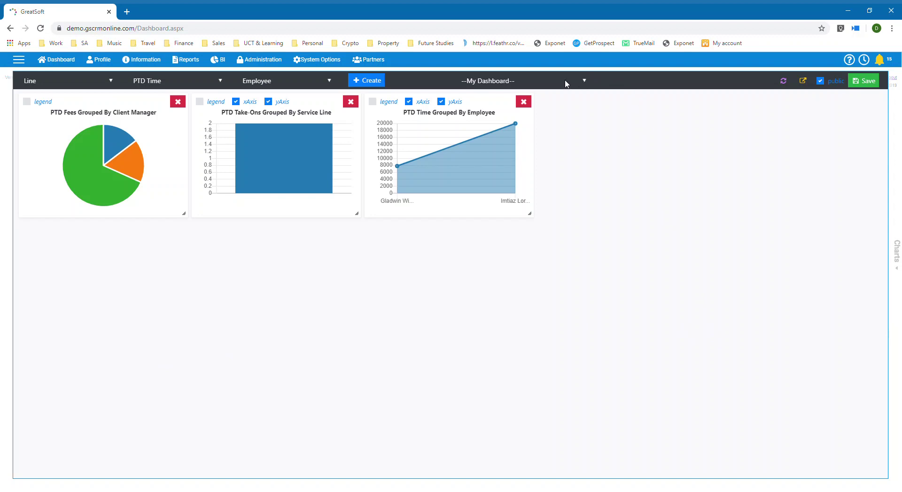
- View another employee's public chart dashboard with its PTD Fees charts, and return to the main dashboard
{"action": "left_click", "coordinate": [524, 104]}
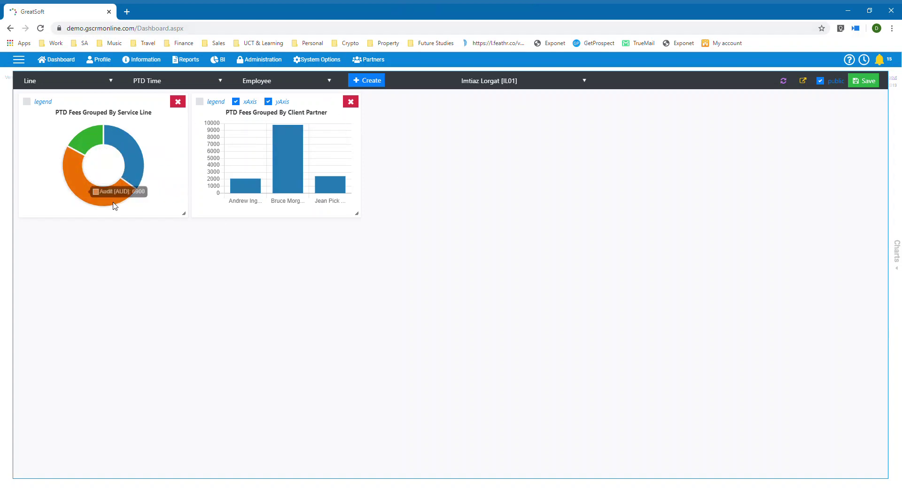
{"action": "left_click", "coordinate": [897, 254]}
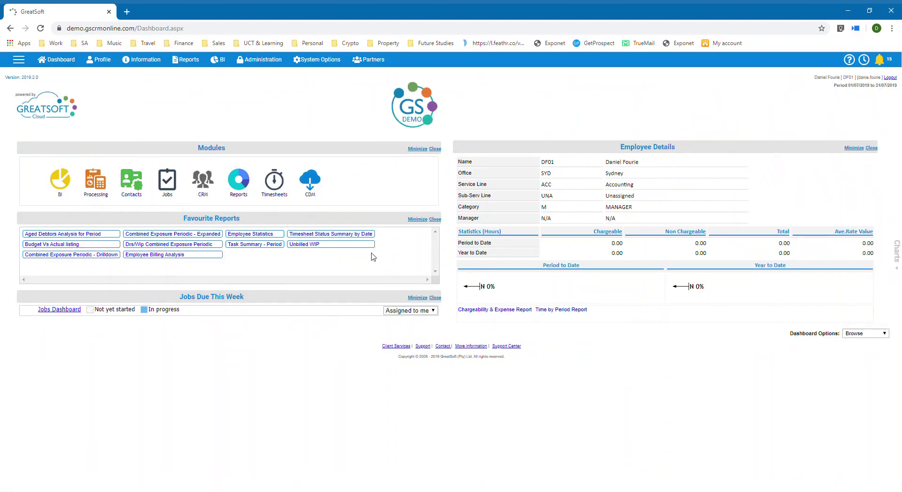